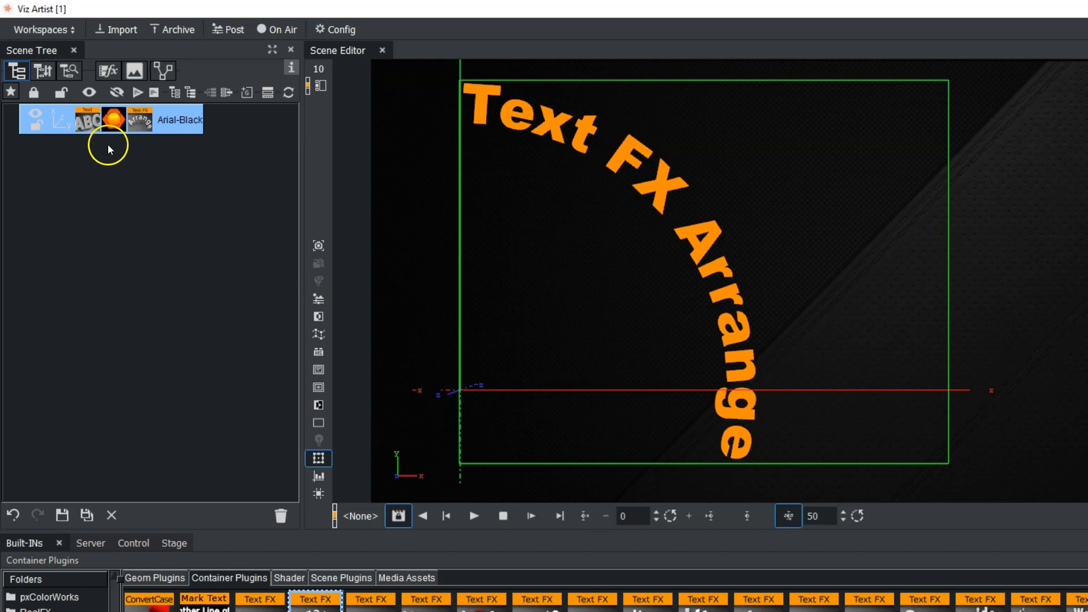
Open the Arrange effect's settings for the Arial-Black text and set its offset to -2.70 % and scale to 100.2 %
{"action": "left_click", "coordinate": [137, 113]}
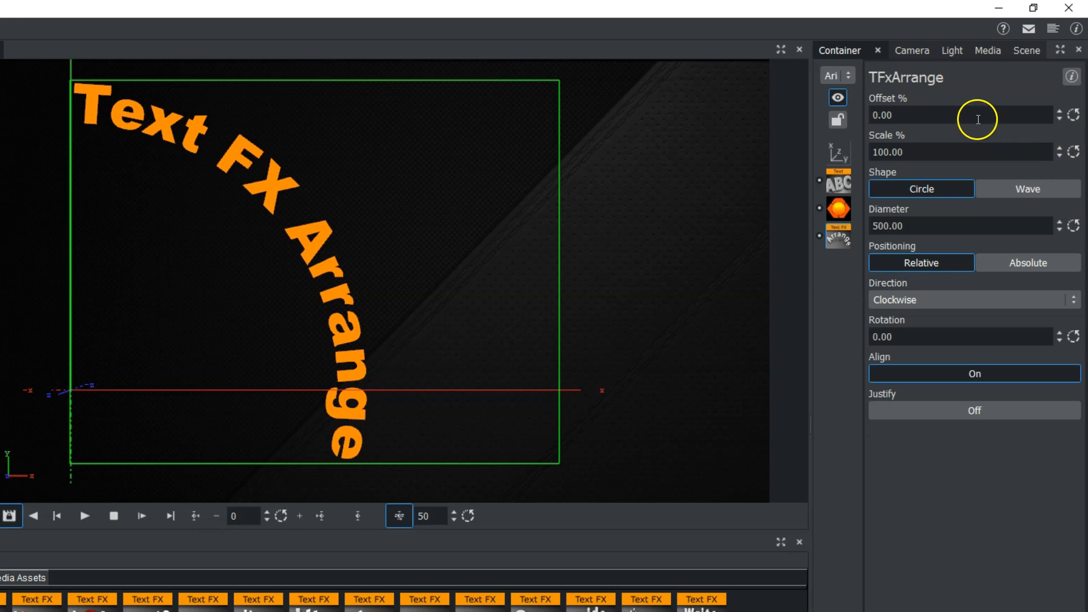
{"action": "left_click", "coordinate": [946, 116]}
{"action": "mouse_move", "coordinate": [944, 116]}
{"action": "left_mouse_down"}
{"action": "mouse_move", "coordinate": [903, 112]}
{"action": "mouse_move", "coordinate": [1074, 121]}
{"action": "mouse_move", "coordinate": [924, 124]}
{"action": "left_mouse_up"}
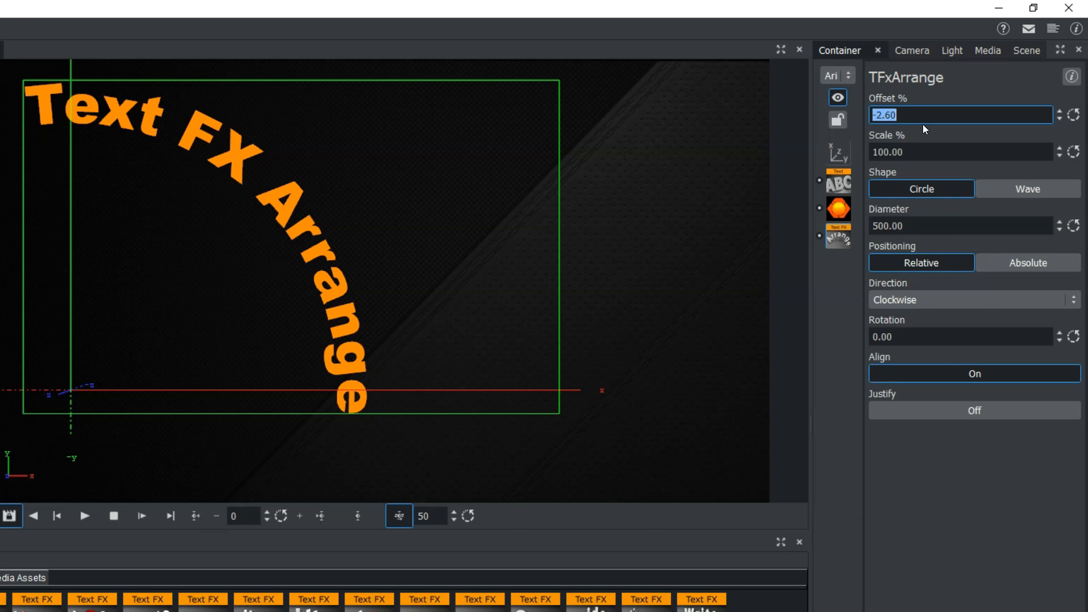
{"action": "left_click_drag", "start_coordinate": [923, 124], "coordinate": [886, 114]}
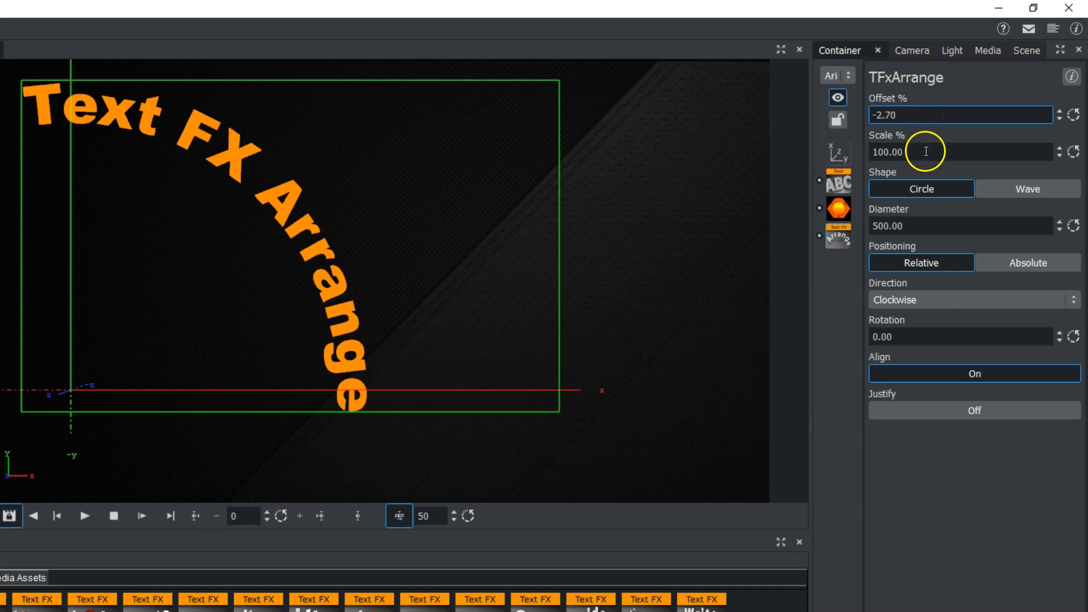
{"action": "mouse_move", "coordinate": [926, 157]}
{"action": "left_mouse_down"}
{"action": "mouse_move", "coordinate": [547, 166]}
{"action": "mouse_move", "coordinate": [437, 156]}
{"action": "mouse_move", "coordinate": [969, 157]}
{"action": "mouse_move", "coordinate": [862, 146]}
{"action": "mouse_move", "coordinate": [927, 146]}
{"action": "left_mouse_up"}
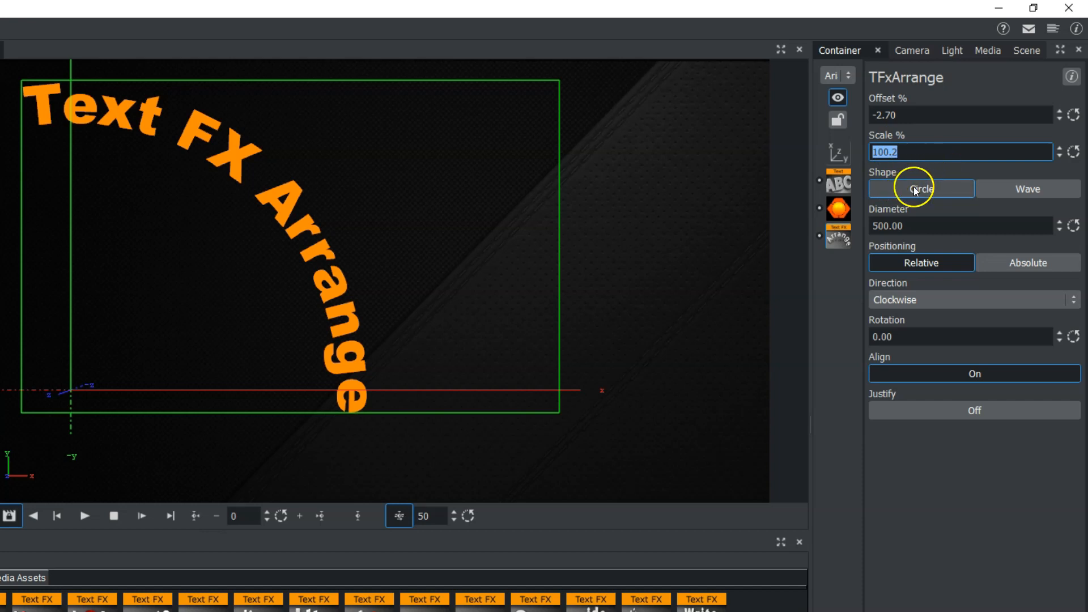
Try the Wave shape, return the arrangement to Circle, and set the circle's diameter to 430.2
{"action": "left_click", "coordinate": [1012, 190]}
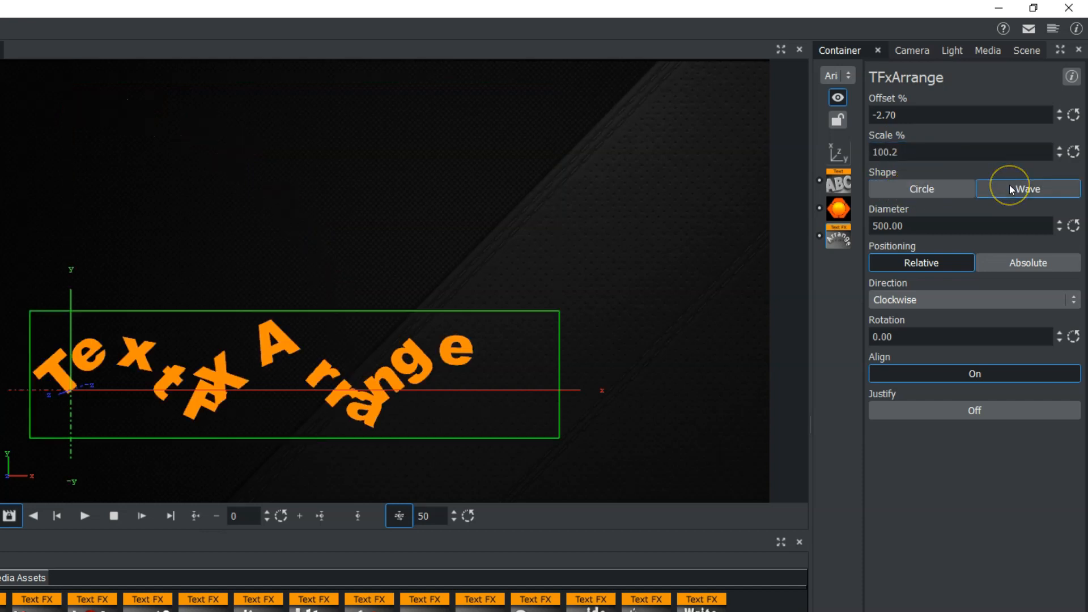
{"action": "left_click", "coordinate": [913, 189]}
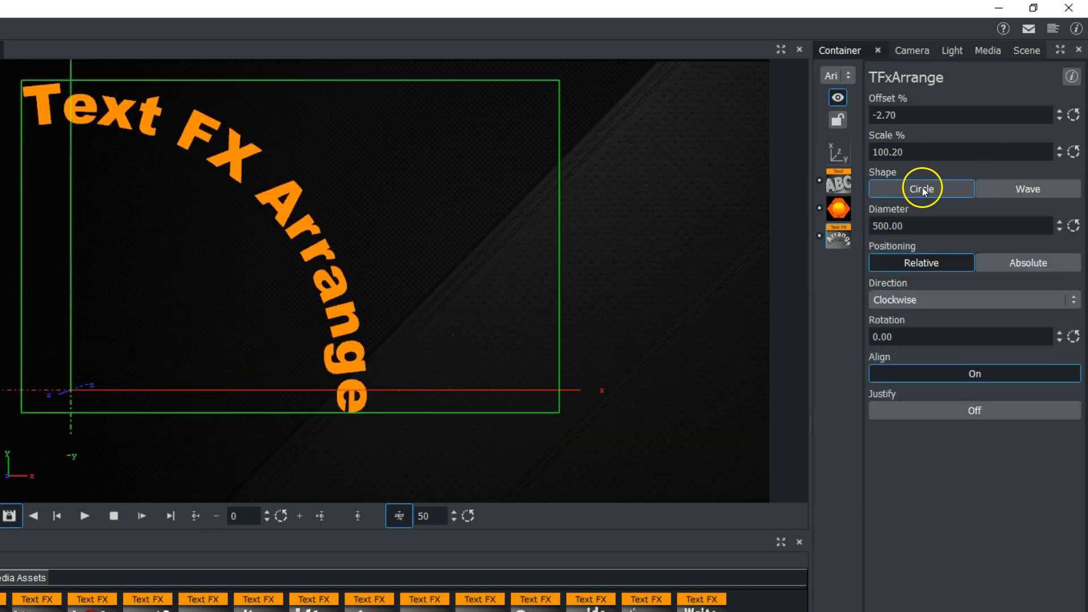
{"action": "left_click_drag", "start_coordinate": [945, 230], "coordinate": [76, 196]}
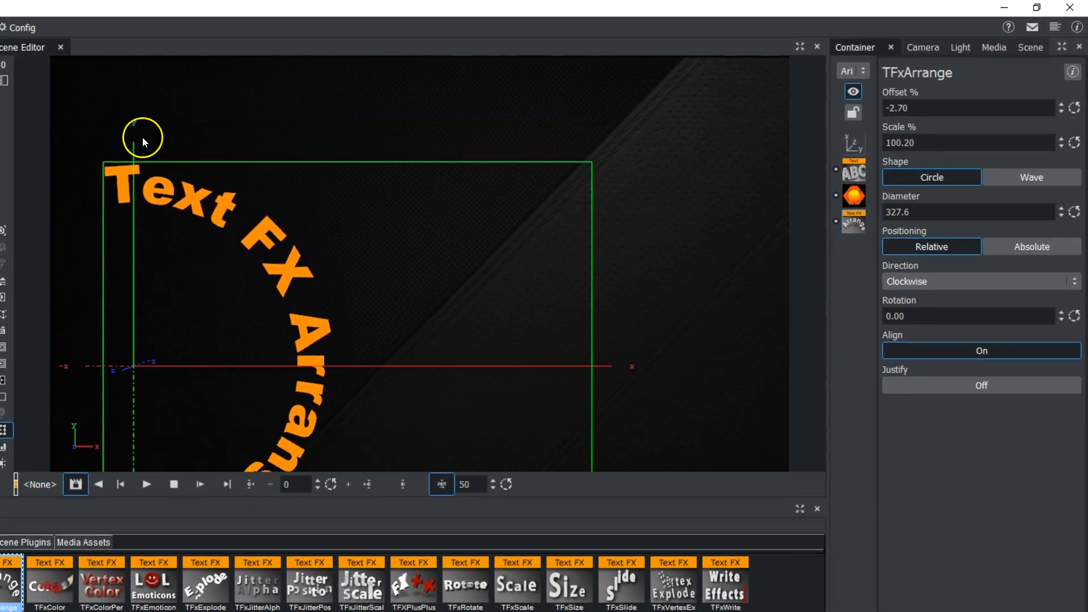
{"action": "left_click_drag", "start_coordinate": [926, 210], "coordinate": [821, 141]}
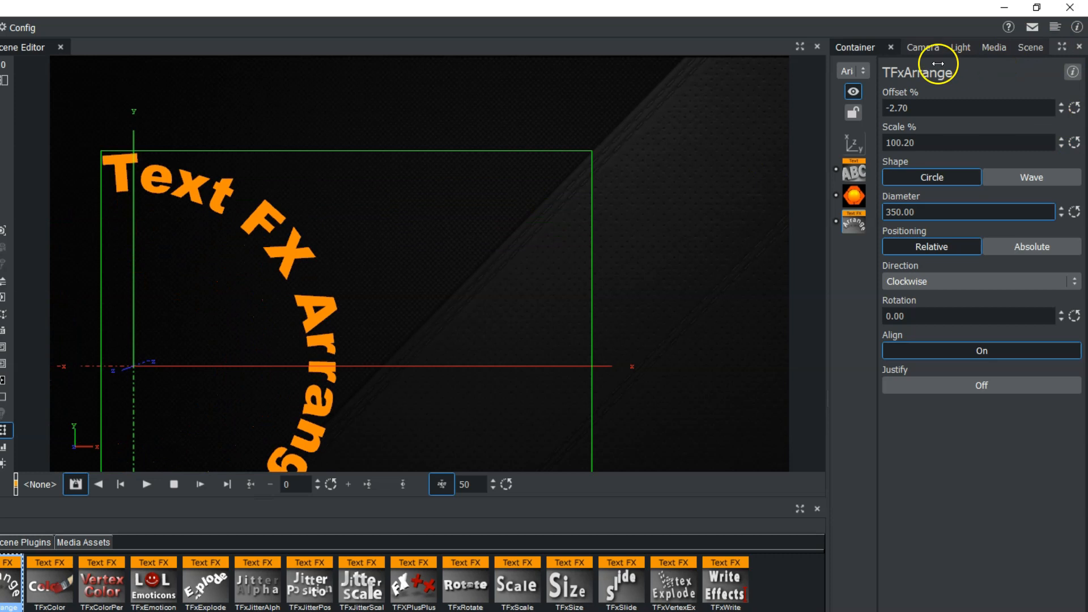
{"action": "left_click_drag", "start_coordinate": [901, 211], "coordinate": [1079, 202]}
{"action": "left_click_drag", "start_coordinate": [937, 207], "coordinate": [1080, 213]}
{"action": "left_click_drag", "start_coordinate": [903, 214], "coordinate": [1084, 212]}
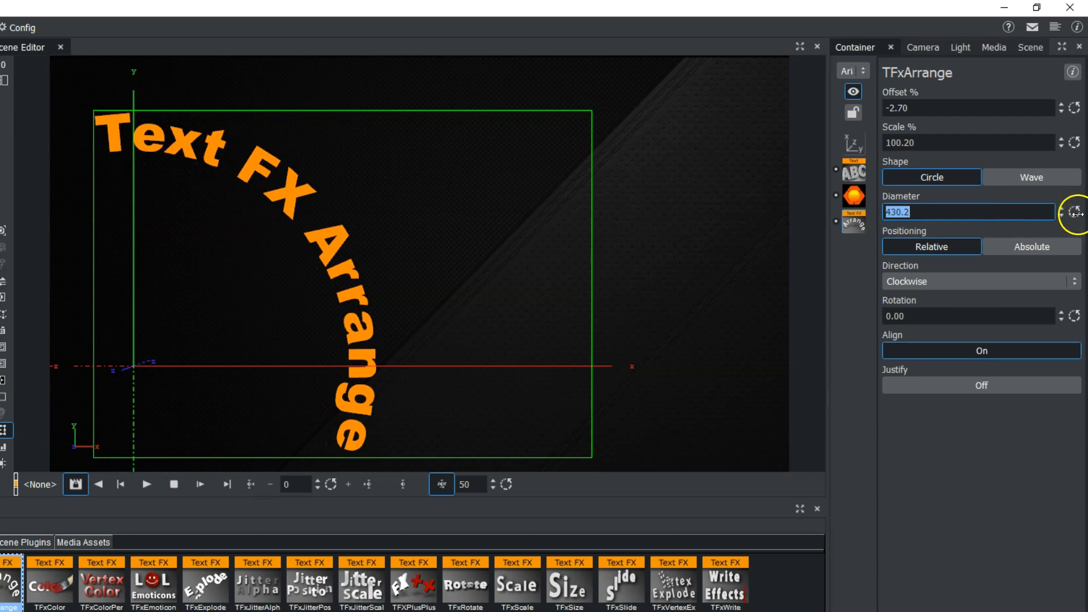
Try Absolute positioning with the offset changed to 2.70 %, and return the positioning to Relative
{"action": "left_click", "coordinate": [924, 250]}
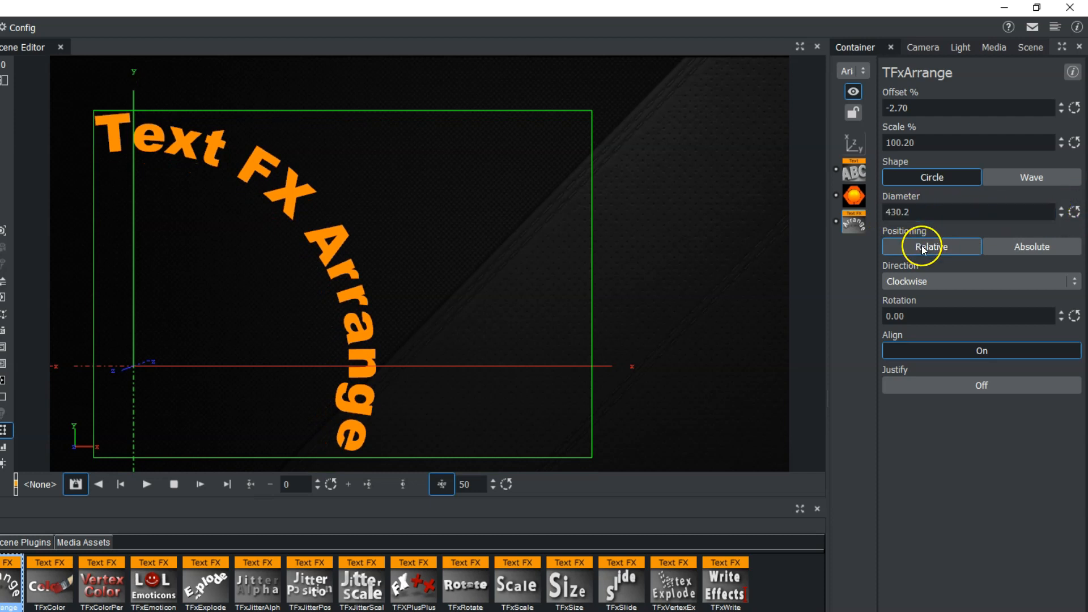
{"action": "left_click", "coordinate": [1019, 245]}
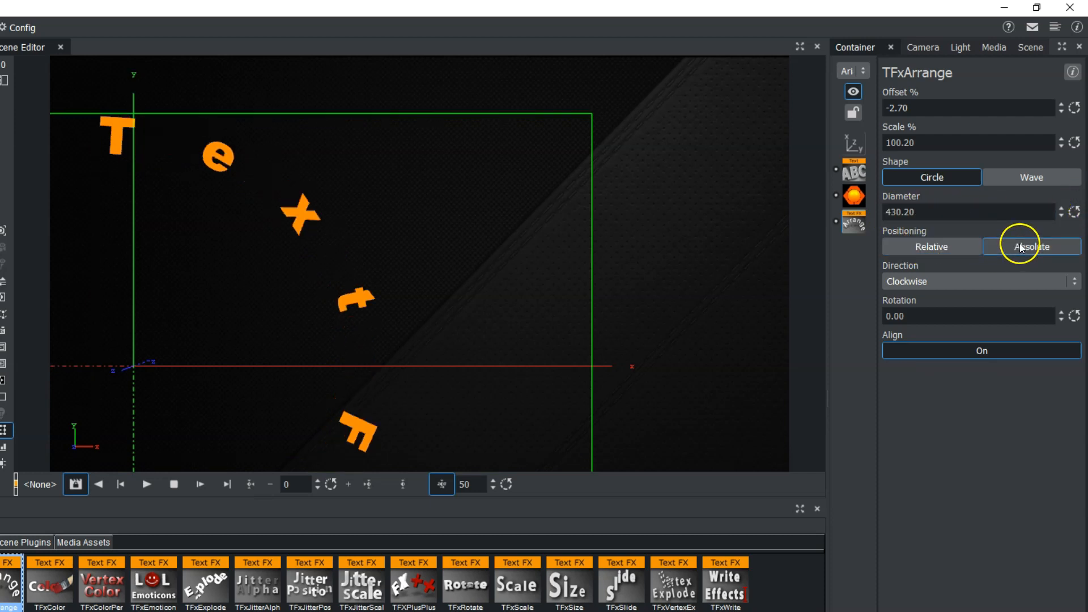
{"action": "left_click_drag", "start_coordinate": [936, 115], "coordinate": [970, 113]}
{"action": "left_click", "coordinate": [936, 250]}
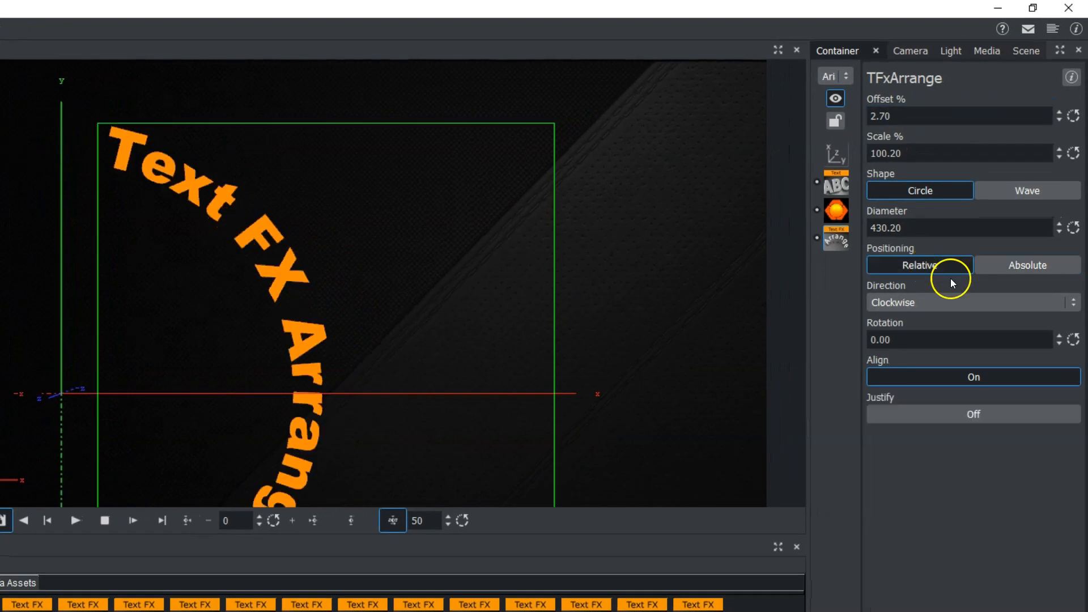
Set the direction to Counterclockwise and transform the text container to scale 0.630, position X -100.762, Y 14.179 and X rotation -177
{"action": "left_click", "coordinate": [958, 304]}
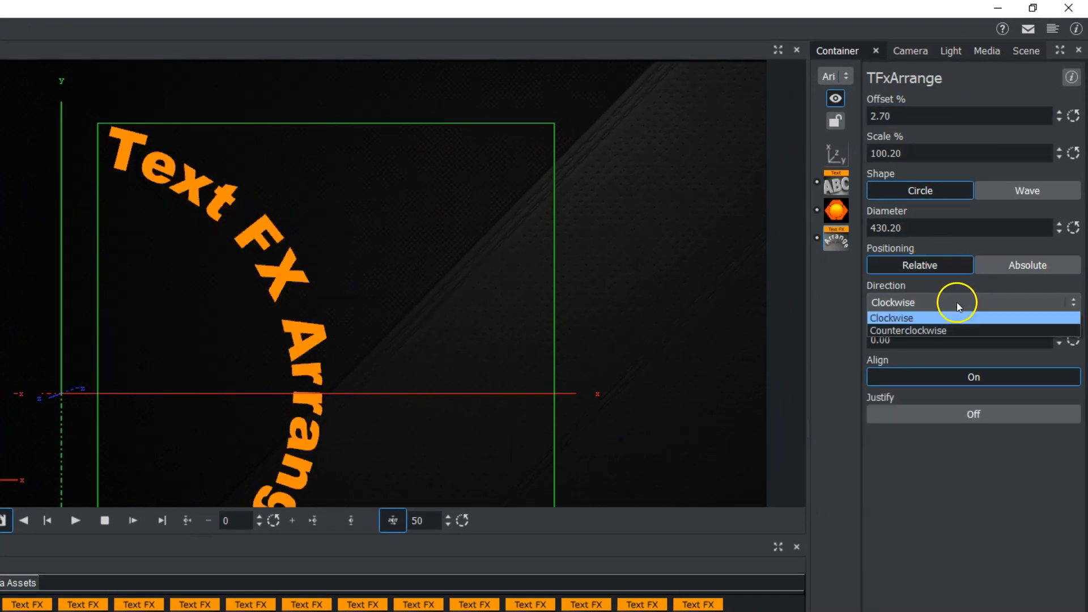
{"action": "left_click", "coordinate": [944, 335]}
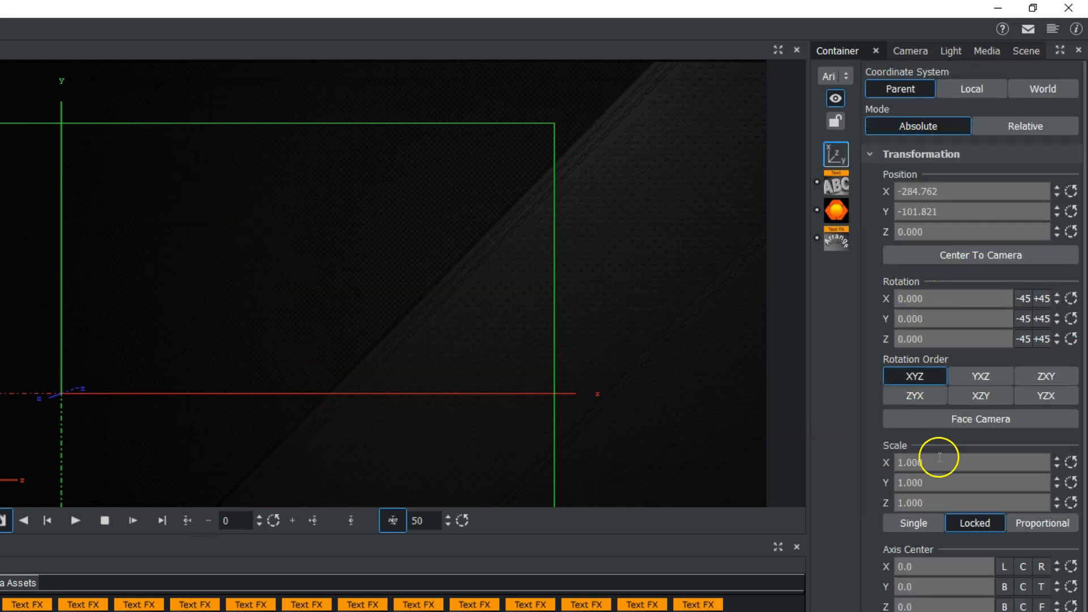
{"action": "left_click_drag", "start_coordinate": [939, 457], "coordinate": [899, 462]}
{"action": "left_click_drag", "start_coordinate": [901, 185], "coordinate": [1044, 182]}
{"action": "left_click_drag", "start_coordinate": [937, 290], "coordinate": [799, 308]}
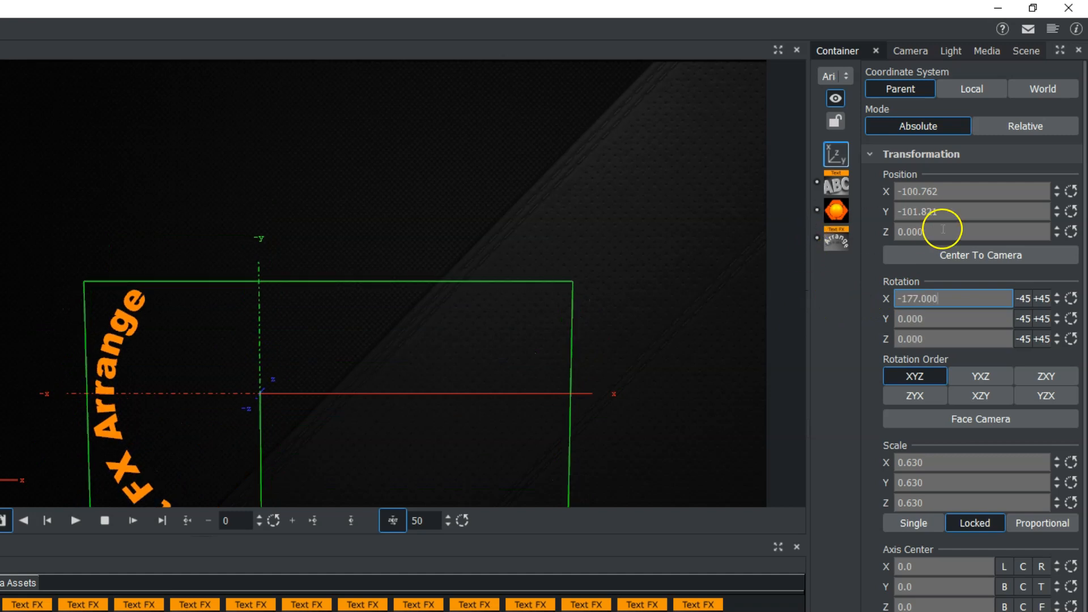
{"action": "left_click_drag", "start_coordinate": [927, 210], "coordinate": [1011, 212]}
Set the arrangement direction back to Clockwise and set the text container's X rotation to -361
{"action": "left_click", "coordinate": [836, 241]}
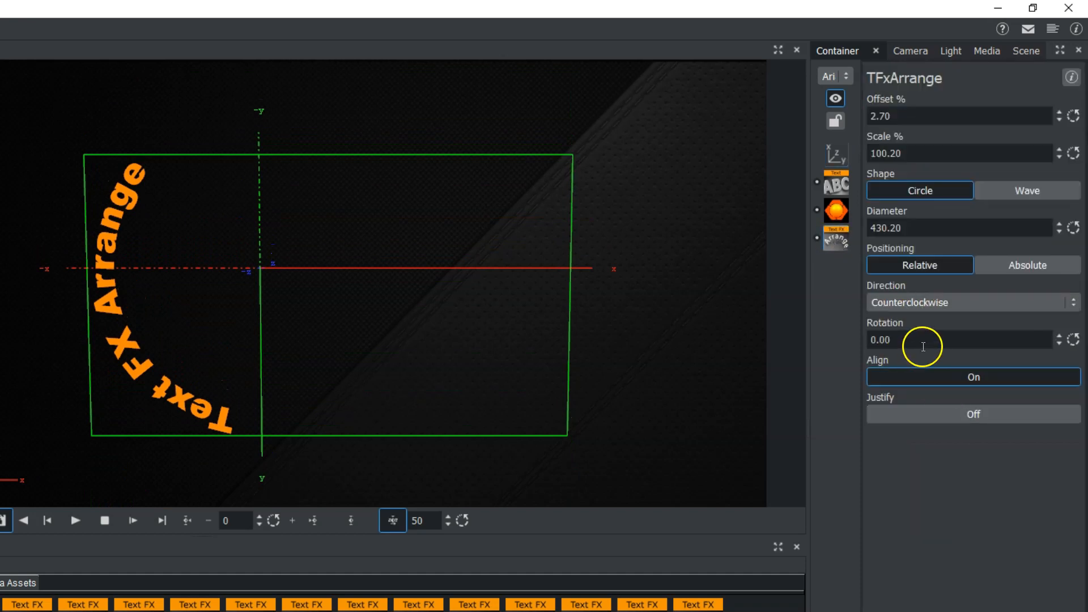
{"action": "left_click", "coordinate": [935, 302]}
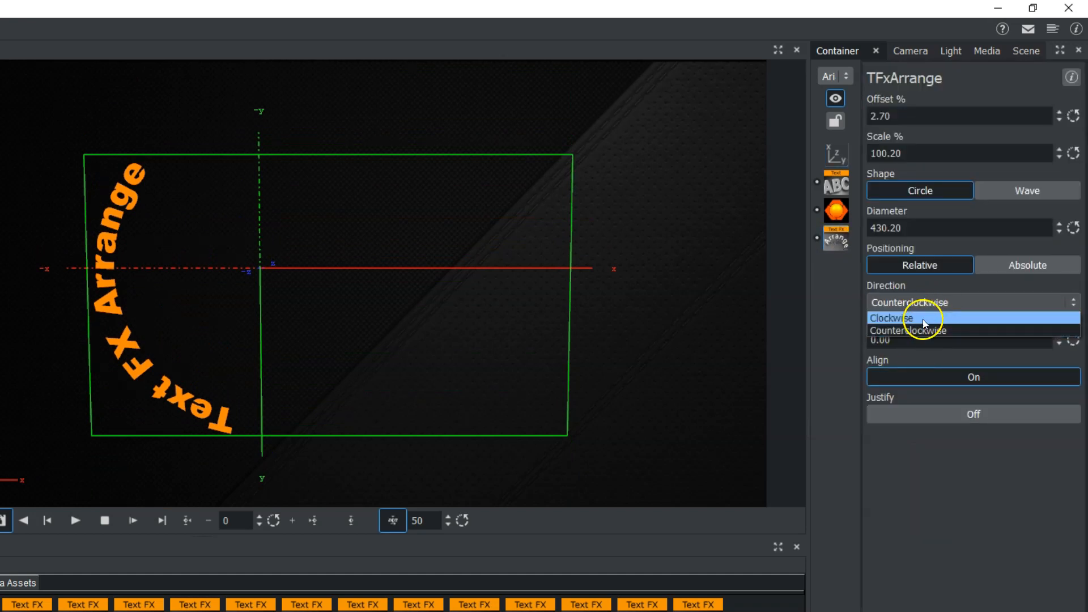
{"action": "left_click", "coordinate": [924, 318]}
{"action": "left_click", "coordinate": [836, 153]}
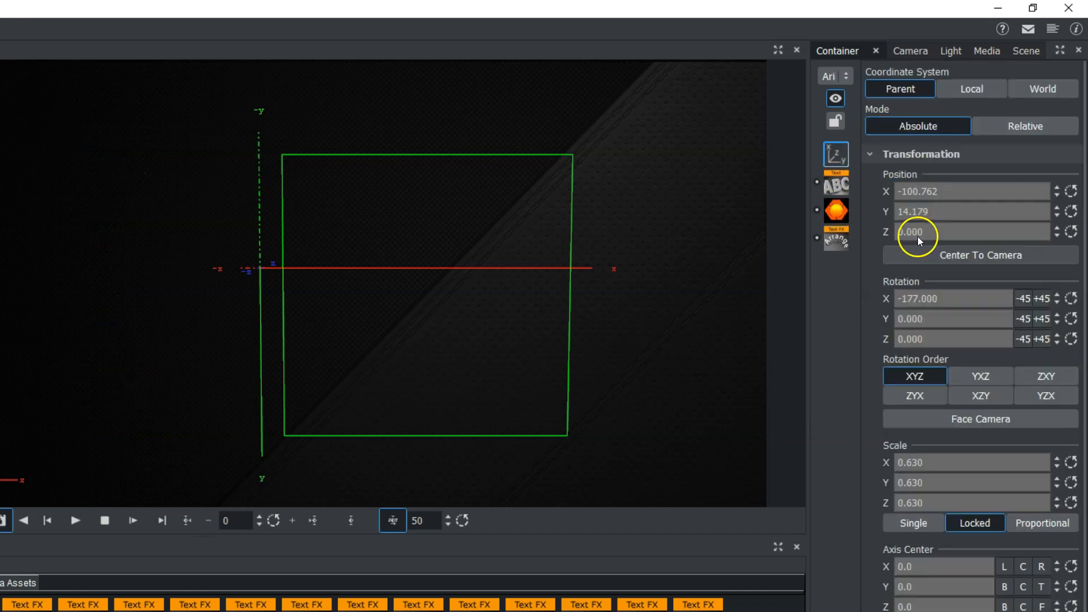
{"action": "left_click_drag", "start_coordinate": [933, 301], "coordinate": [795, 309]}
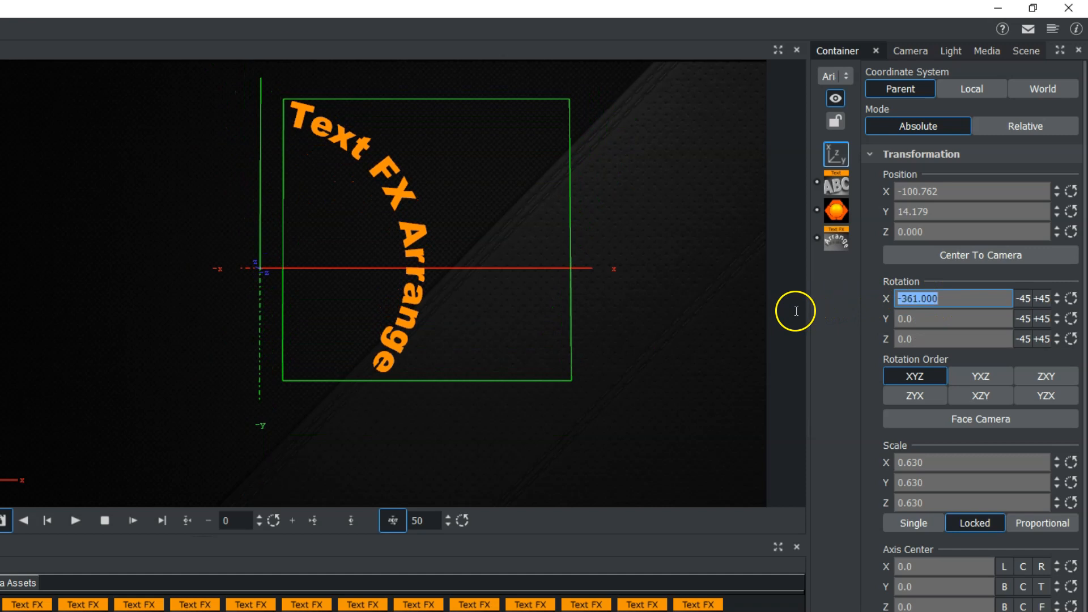
Set the Arrange effect's letter rotation to 105.00
{"action": "left_click", "coordinate": [837, 243]}
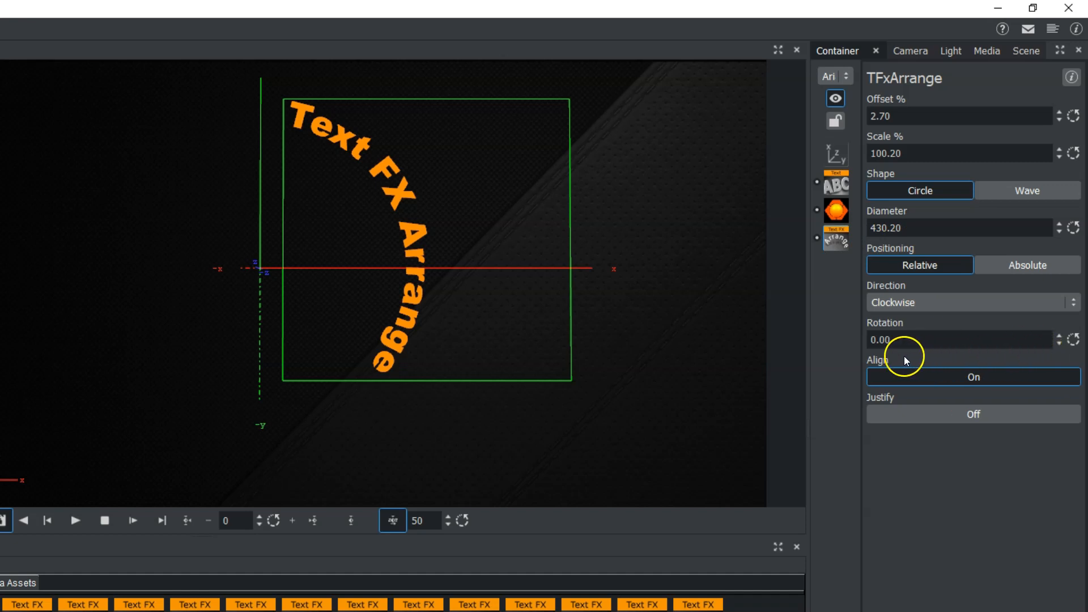
{"action": "left_click_drag", "start_coordinate": [877, 341], "coordinate": [1082, 351]}
{"action": "left_click_drag", "start_coordinate": [885, 339], "coordinate": [1080, 339]}
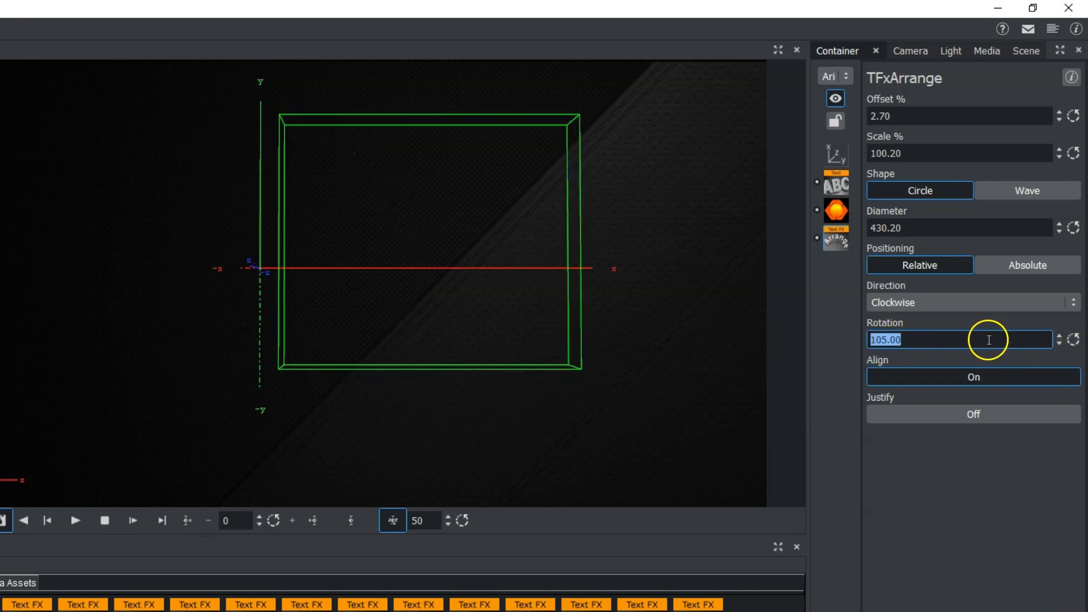
Rotate the text container about its X axis until the curved text can be read from the side
{"action": "left_click", "coordinate": [837, 157]}
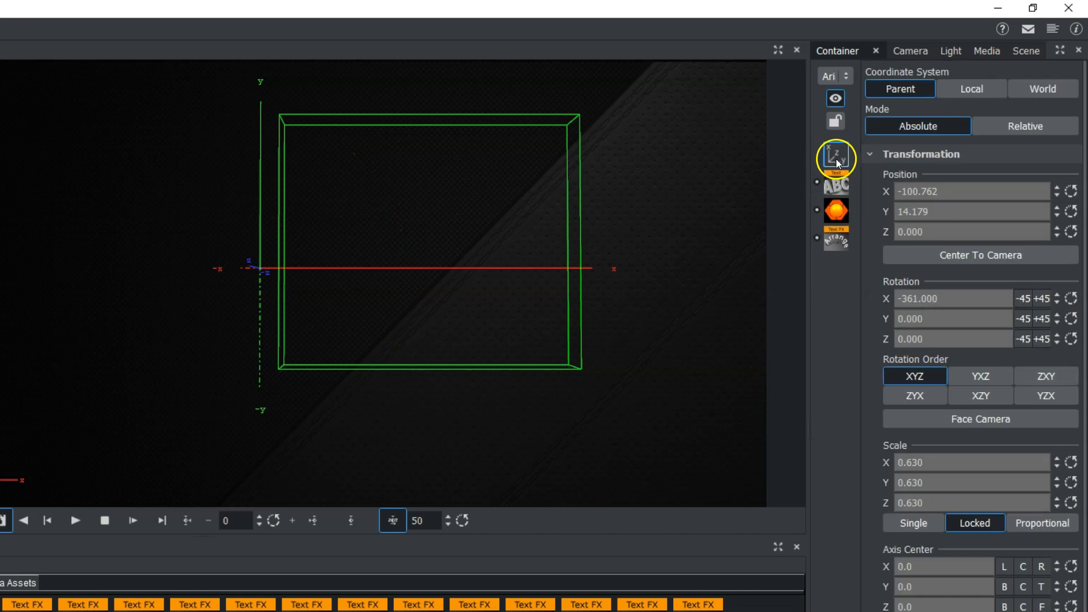
{"action": "left_click_drag", "start_coordinate": [904, 301], "coordinate": [1084, 279]}
{"action": "left_click_drag", "start_coordinate": [918, 301], "coordinate": [977, 308]}
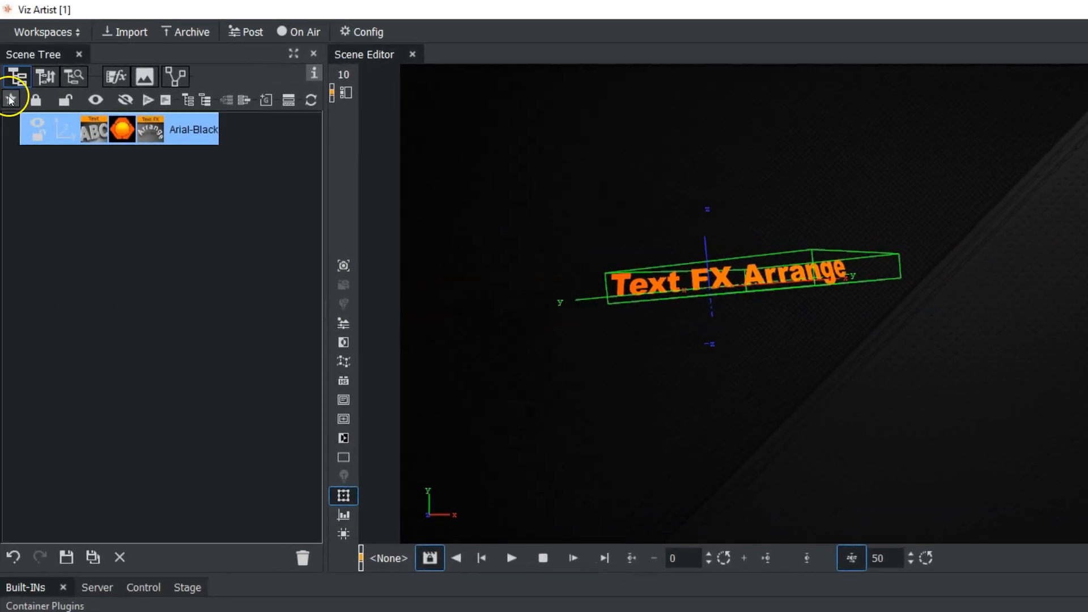
Show the favorites in the scene tree and add the Extrude plugin to the Arial-Black text container
{"action": "left_click", "coordinate": [9, 100]}
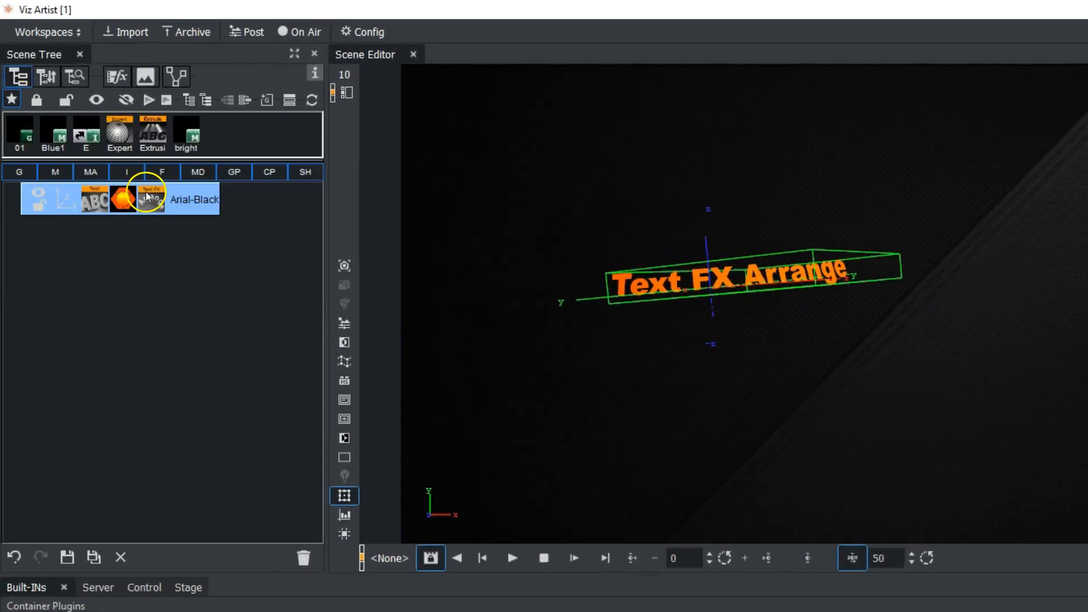
{"action": "left_click_drag", "start_coordinate": [148, 130], "coordinate": [162, 201]}
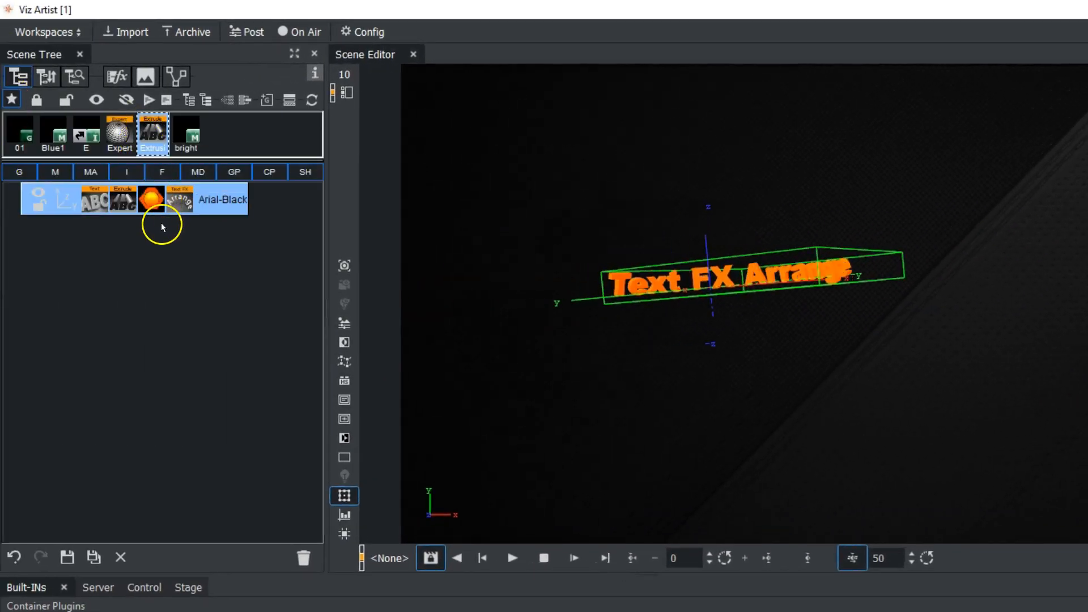
{"action": "scroll", "coordinate": [732, 283], "scroll_direction": "up", "scroll_amount": 8}
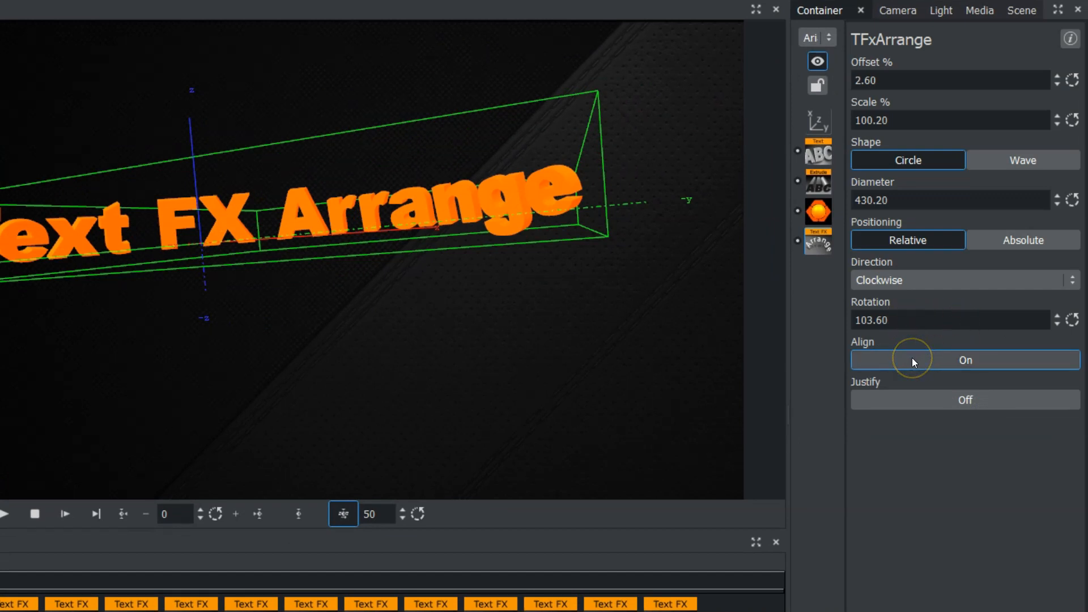
Turn the letter alignment off and back on, and switch the arrangement shape to Wave
{"action": "left_click", "coordinate": [913, 360]}
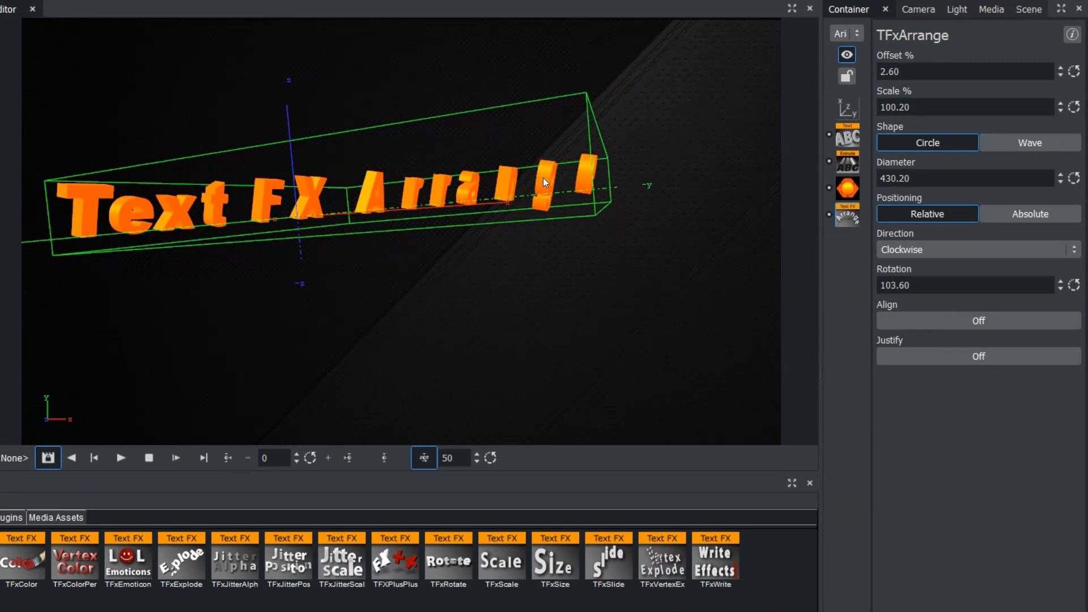
{"action": "left_click", "coordinate": [923, 321]}
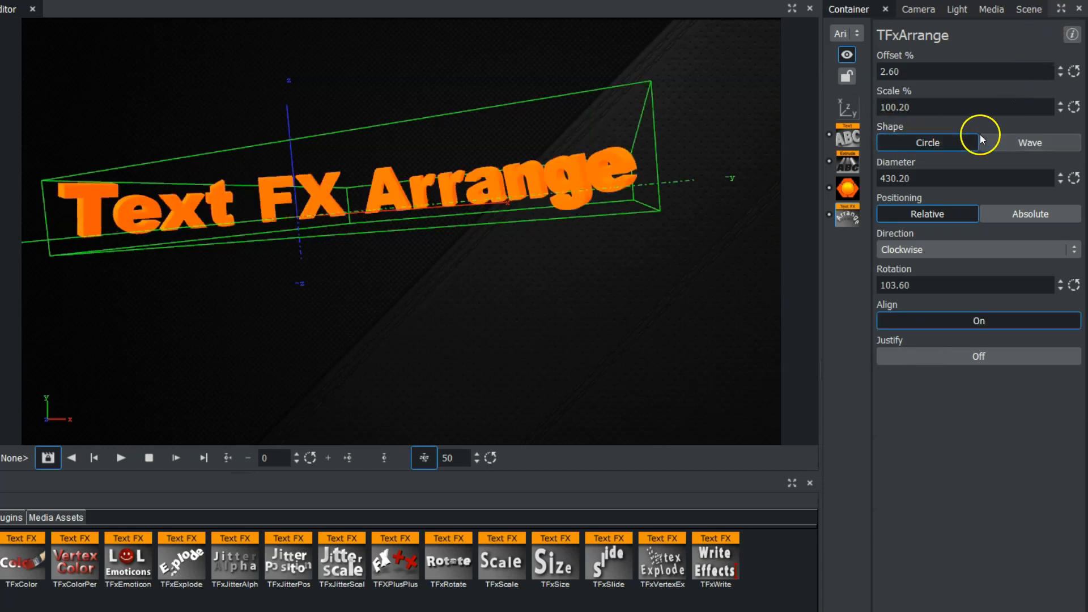
{"action": "left_click", "coordinate": [1012, 144]}
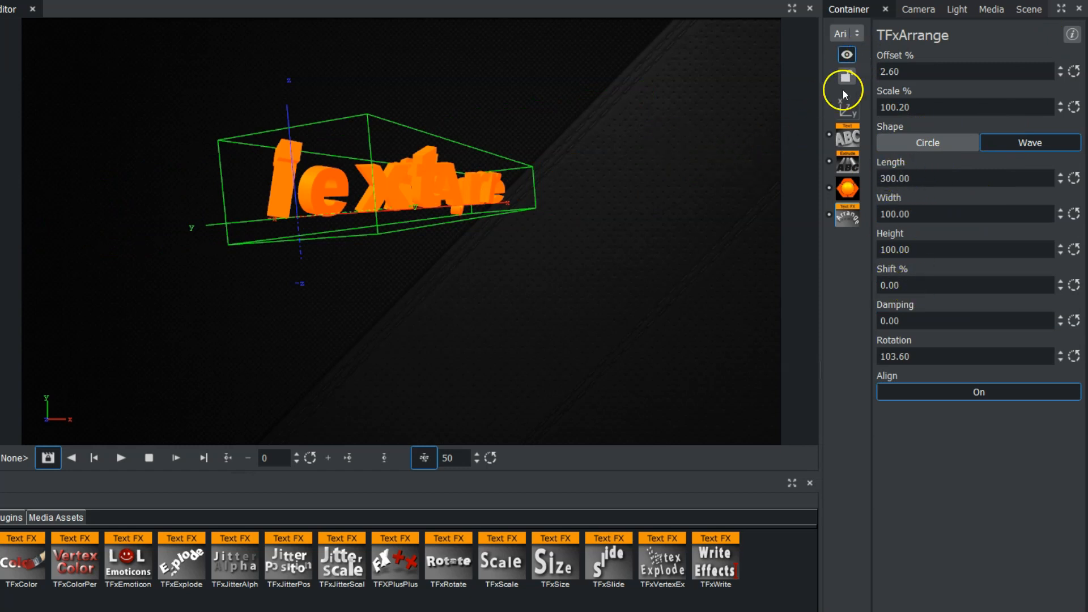
Reorient the text container so the extruded wave text runs across the view along the X axis
{"action": "left_click", "coordinate": [849, 133]}
{"action": "left_click_drag", "start_coordinate": [944, 272], "coordinate": [899, 286]}
{"action": "left_click_drag", "start_coordinate": [938, 144], "coordinate": [743, 140]}
Set the Arrange effect's wave length to 319.4 and wave width to 133.6
{"action": "left_click", "coordinate": [846, 216]}
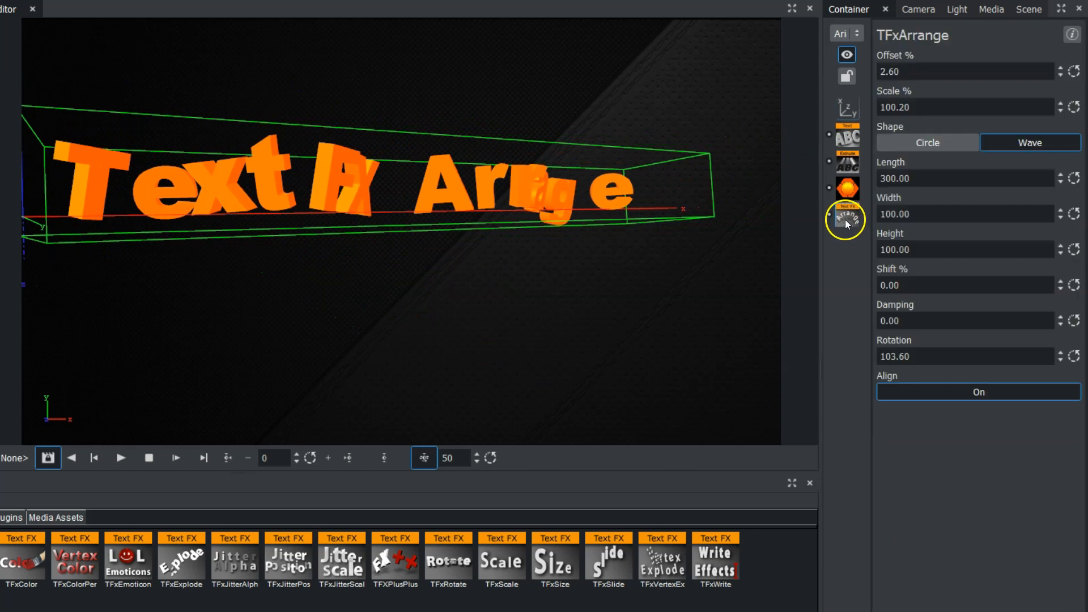
{"action": "left_click", "coordinate": [1015, 144]}
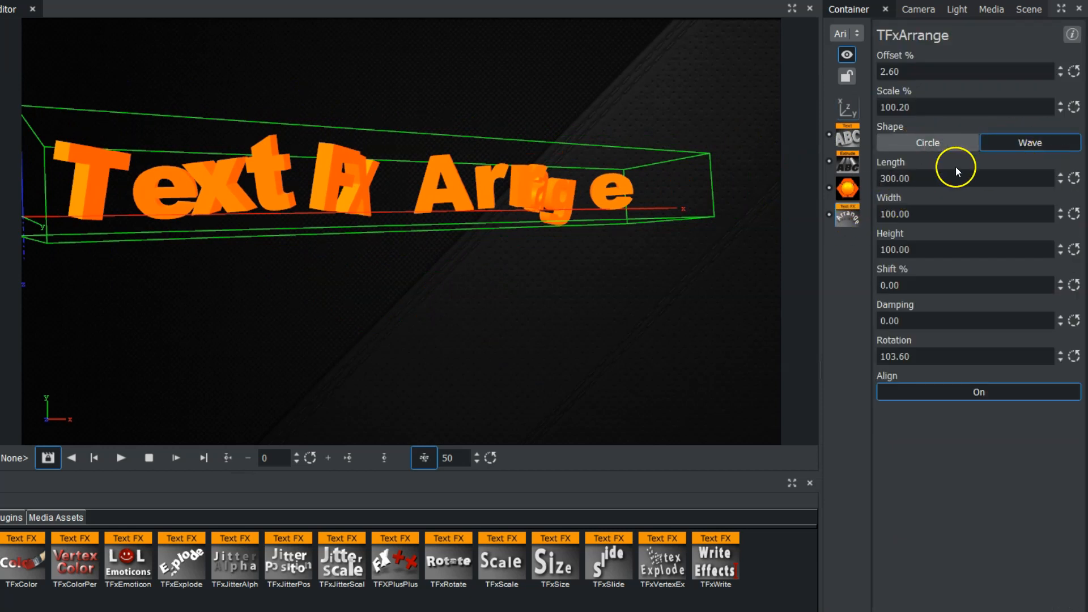
{"action": "left_click_drag", "start_coordinate": [945, 181], "coordinate": [1071, 195]}
{"action": "left_click", "coordinate": [926, 214]}
{"action": "left_click_drag", "start_coordinate": [926, 214], "coordinate": [1084, 221]}
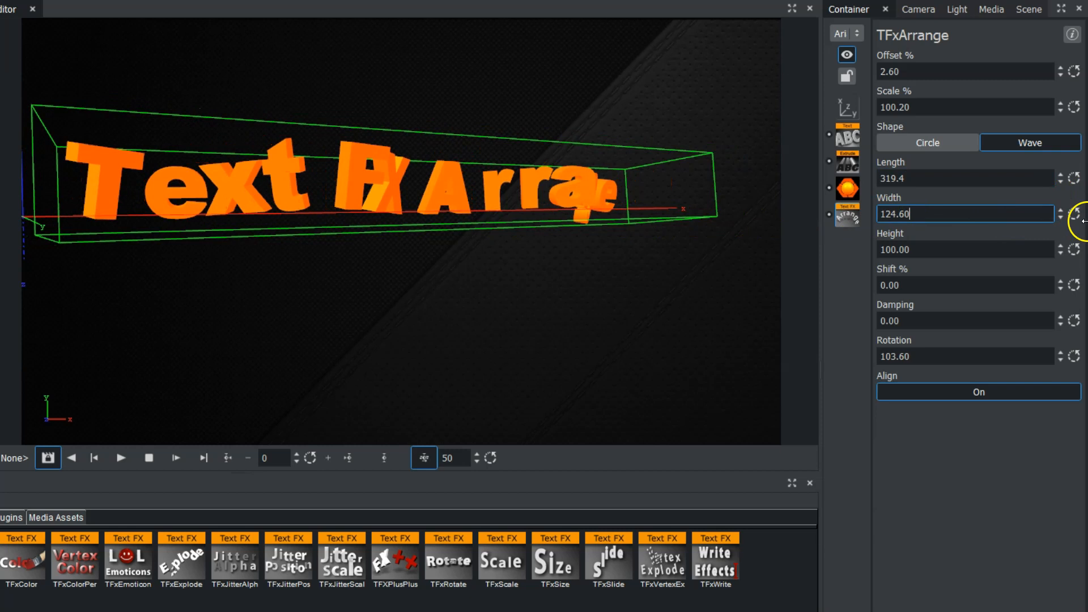
{"action": "left_click_drag", "start_coordinate": [943, 220], "coordinate": [794, 248]}
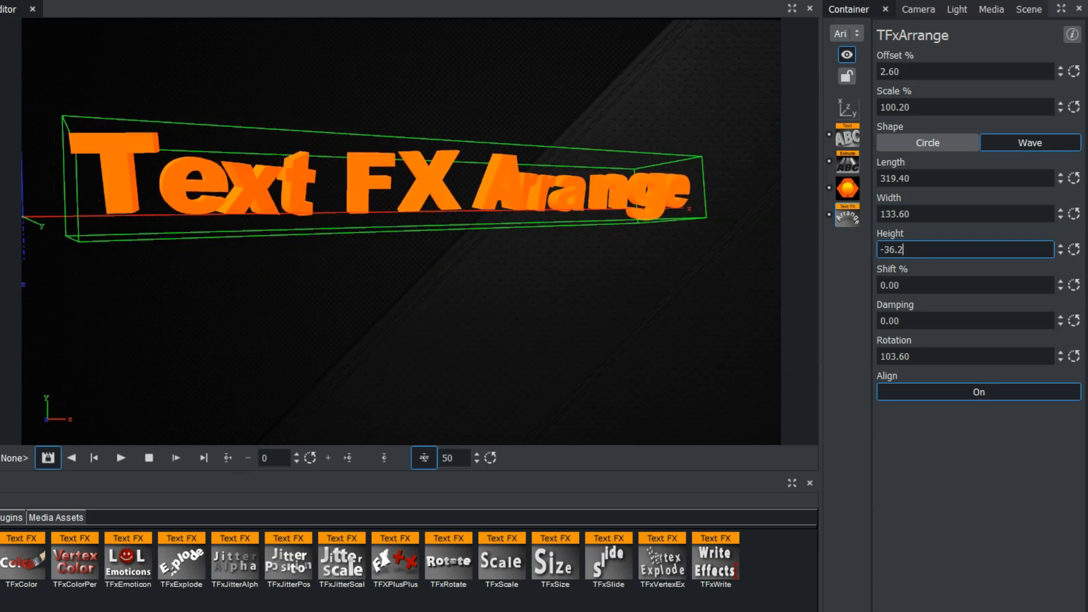
Set the wave's height to 106.8, shift to -17.20 % and damping to 19.40
{"action": "left_click_drag", "start_coordinate": [783, 263], "coordinate": [545, 285]}
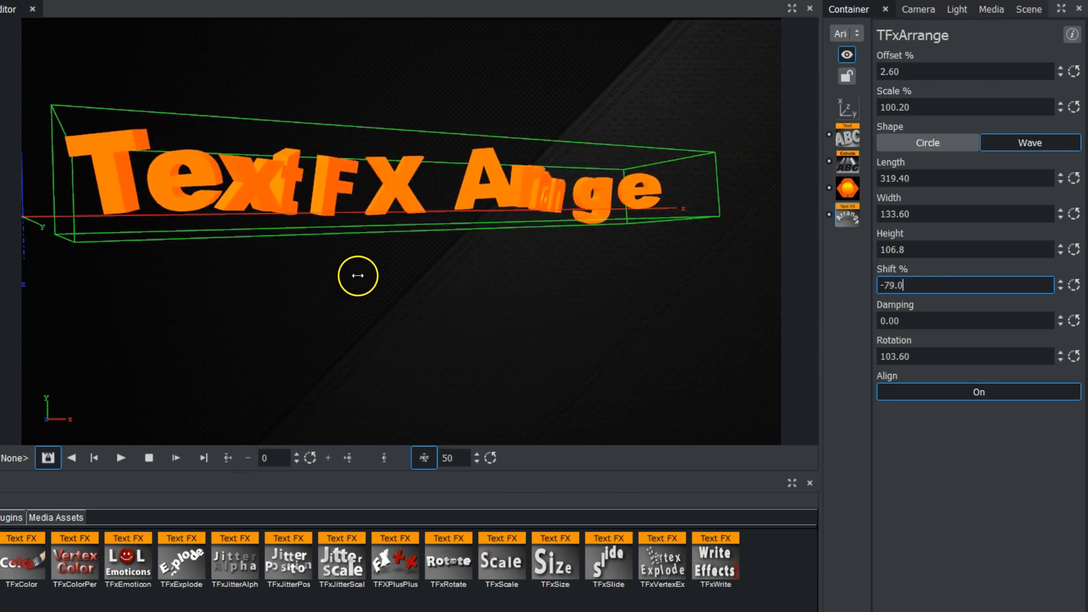
{"action": "left_click_drag", "start_coordinate": [580, 273], "coordinate": [819, 274]}
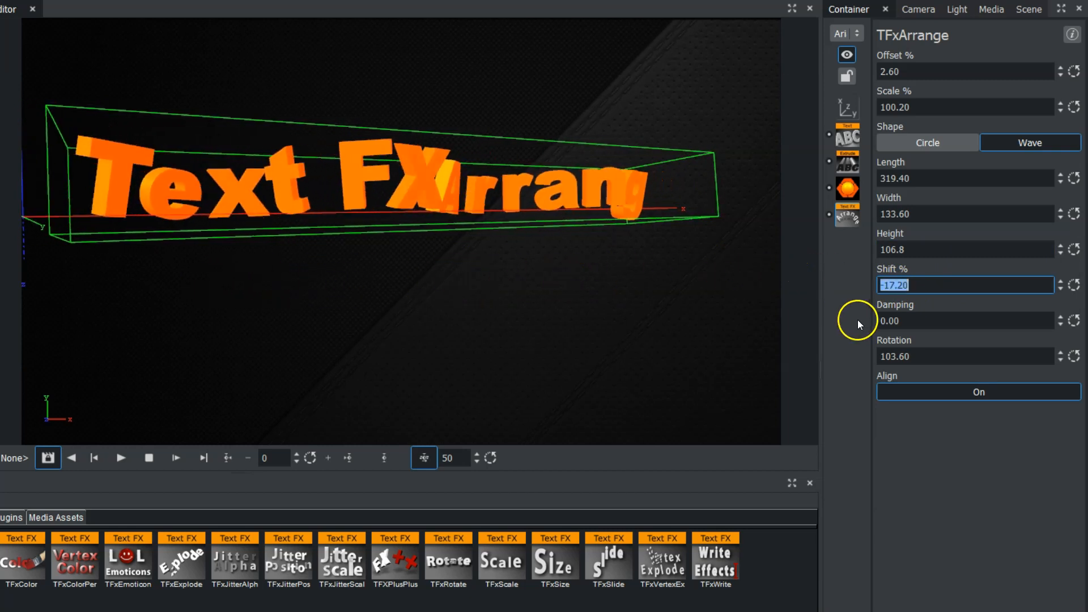
{"action": "left_click_drag", "start_coordinate": [935, 320], "coordinate": [822, 319]}
{"action": "left_click_drag", "start_coordinate": [488, 320], "coordinate": [1080, 320]}
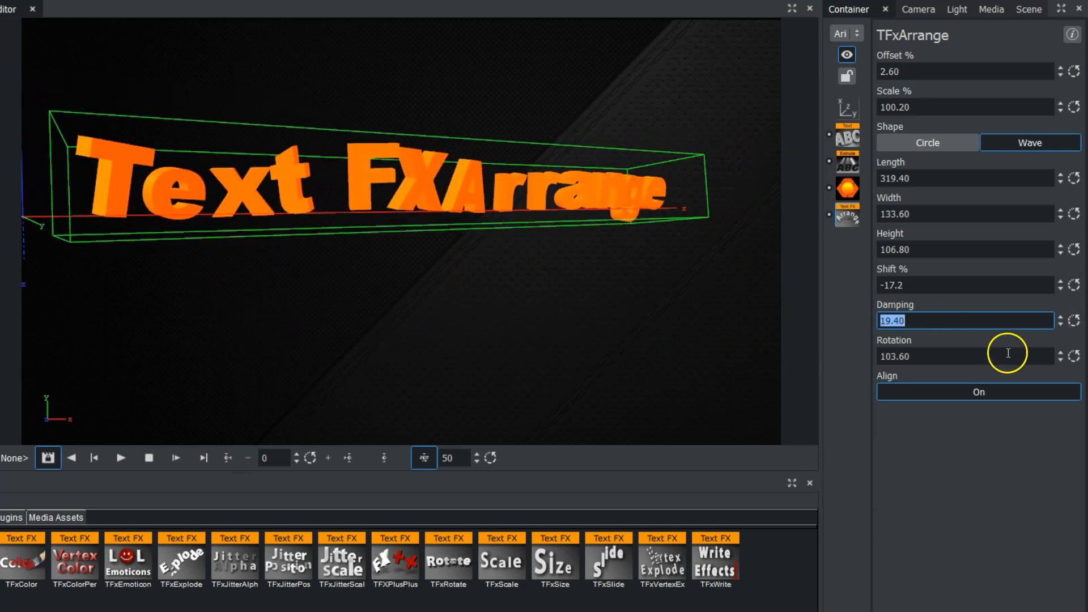
Set the wave arrangement to rotation 83.40 with Align off, length 270.4, width 117.2 and offset 23.1 %
{"action": "left_click_drag", "start_coordinate": [967, 357], "coordinate": [285, 361]}
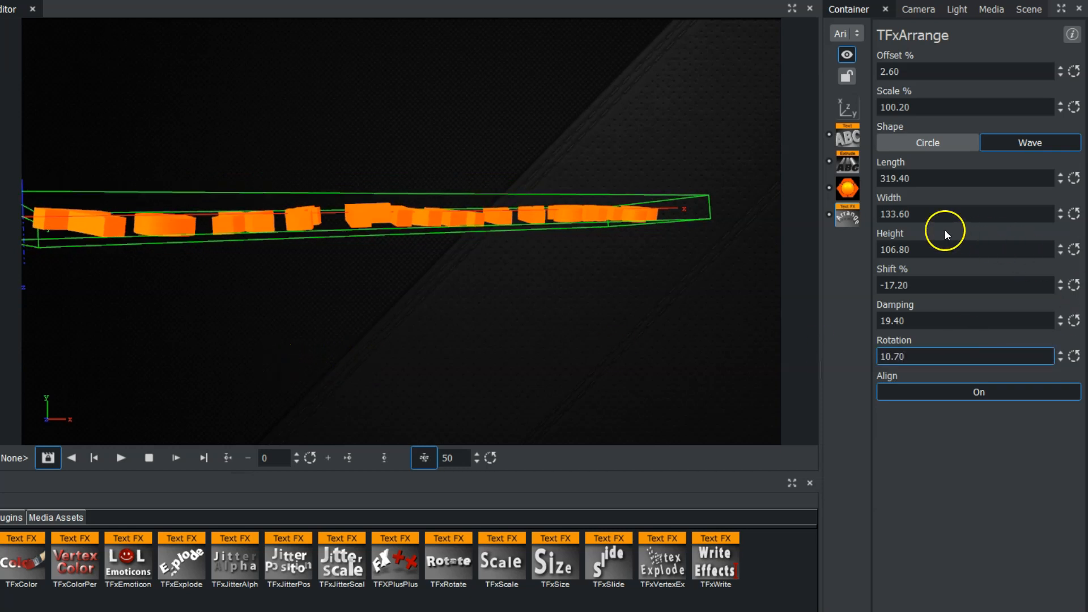
{"action": "left_click_drag", "start_coordinate": [906, 178], "coordinate": [712, 202]}
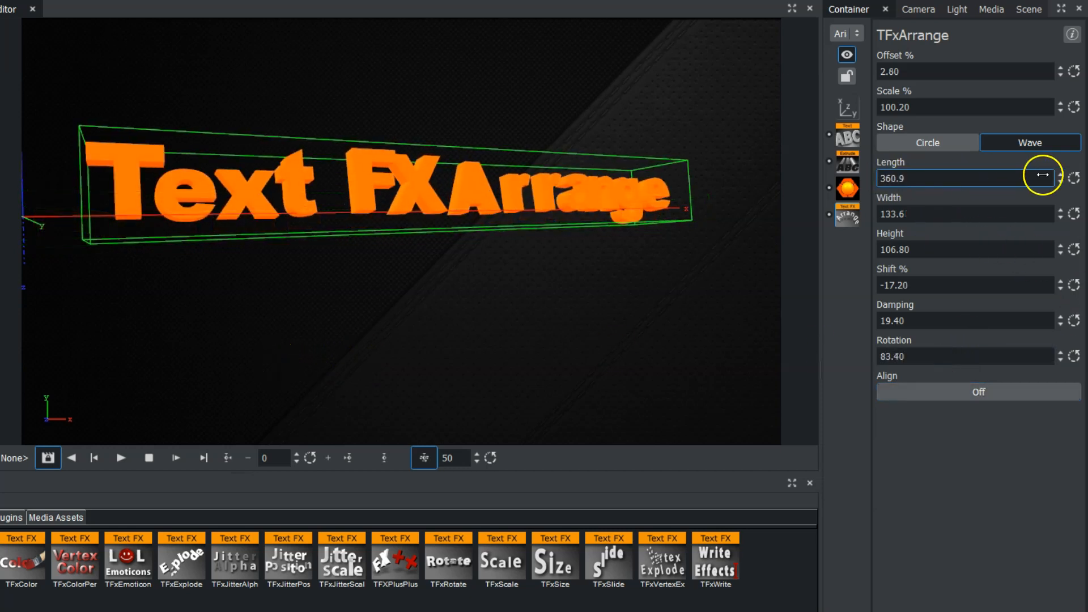
{"action": "mouse_move", "coordinate": [943, 211]}
{"action": "left_mouse_down"}
{"action": "mouse_move", "coordinate": [673, 207]}
{"action": "mouse_move", "coordinate": [935, 198]}
{"action": "left_mouse_up"}
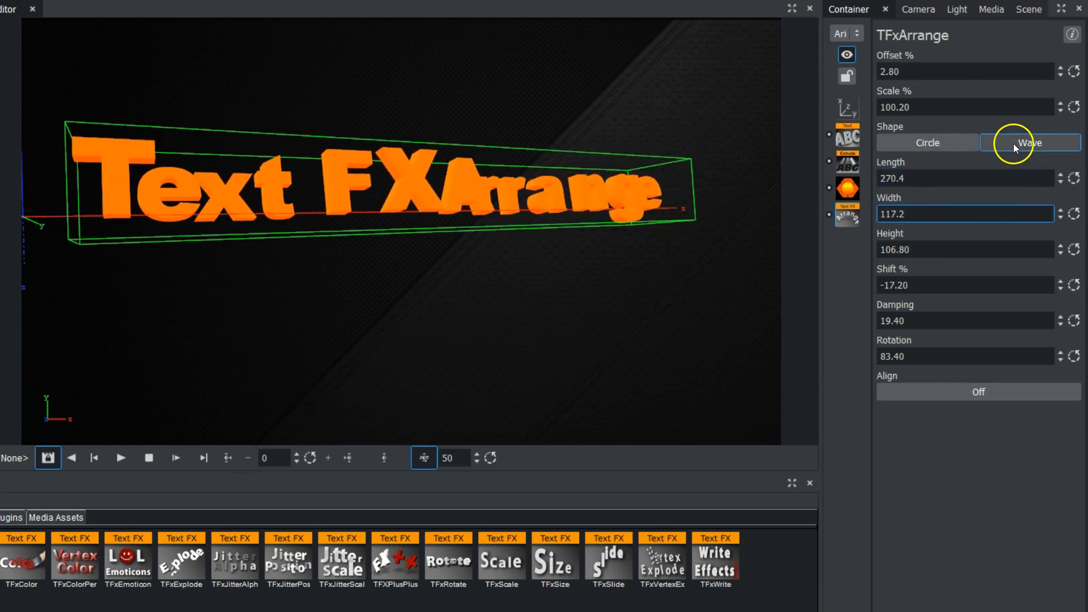
{"action": "left_click_drag", "start_coordinate": [919, 69], "coordinate": [1068, 67]}
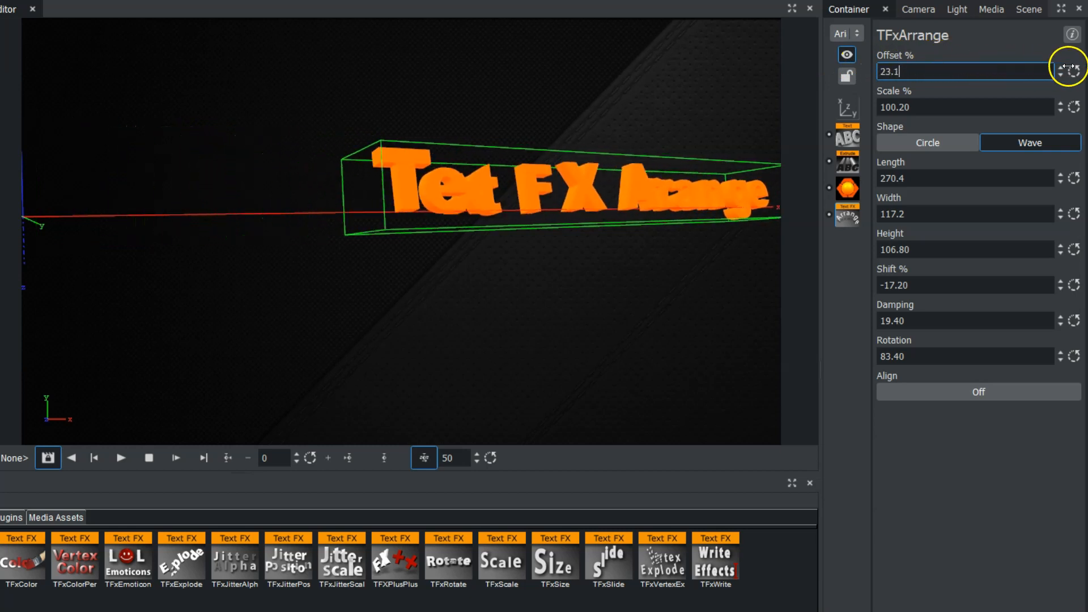